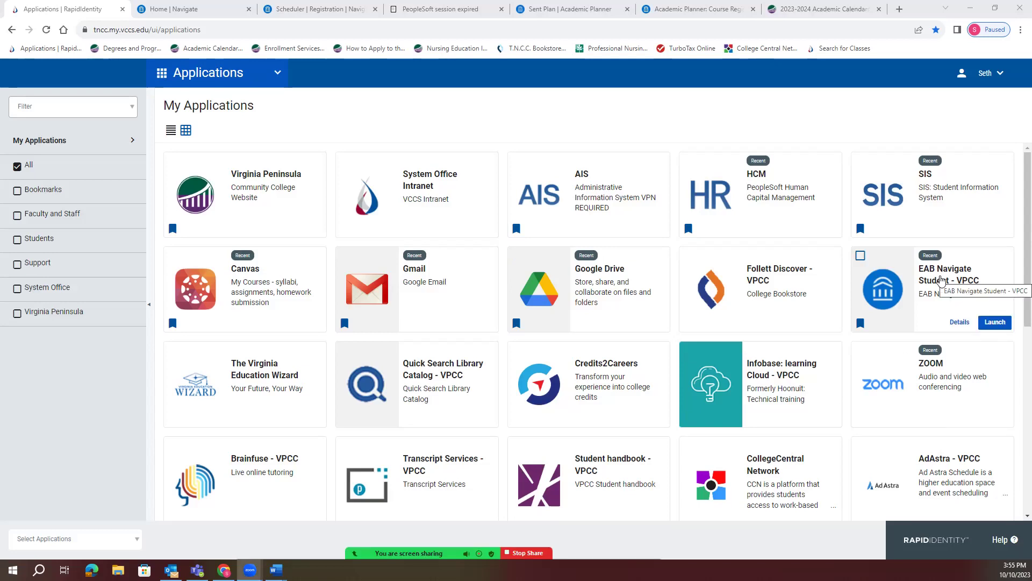
Step: Switch from RapidIdentity to the open 'Home | Navigate' tab with the student's home feed
left_click(177, 9)
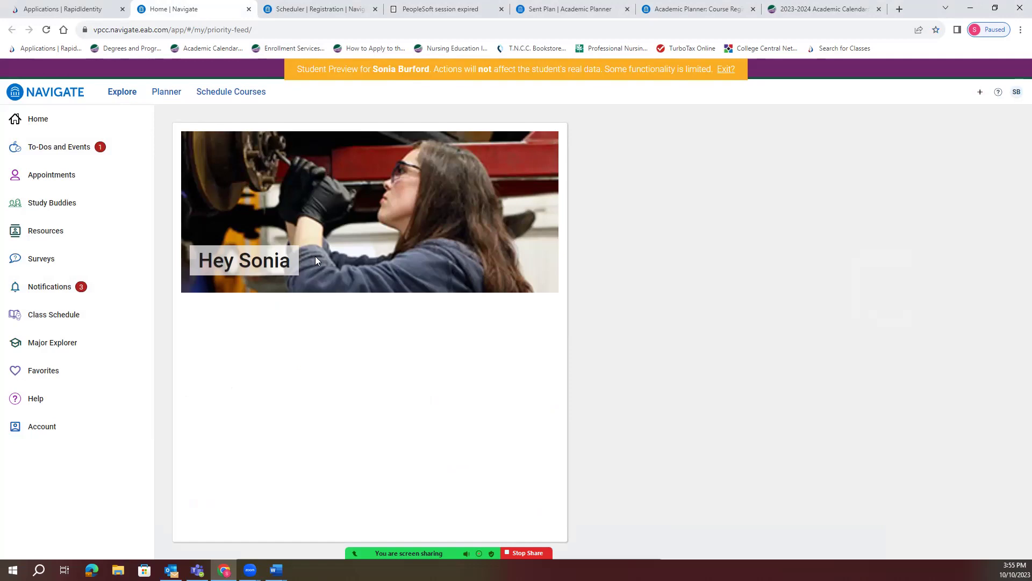
Step: Open My Planner, review the Business Administration template, and check Advisor Plans, which is empty
left_click(168, 99)
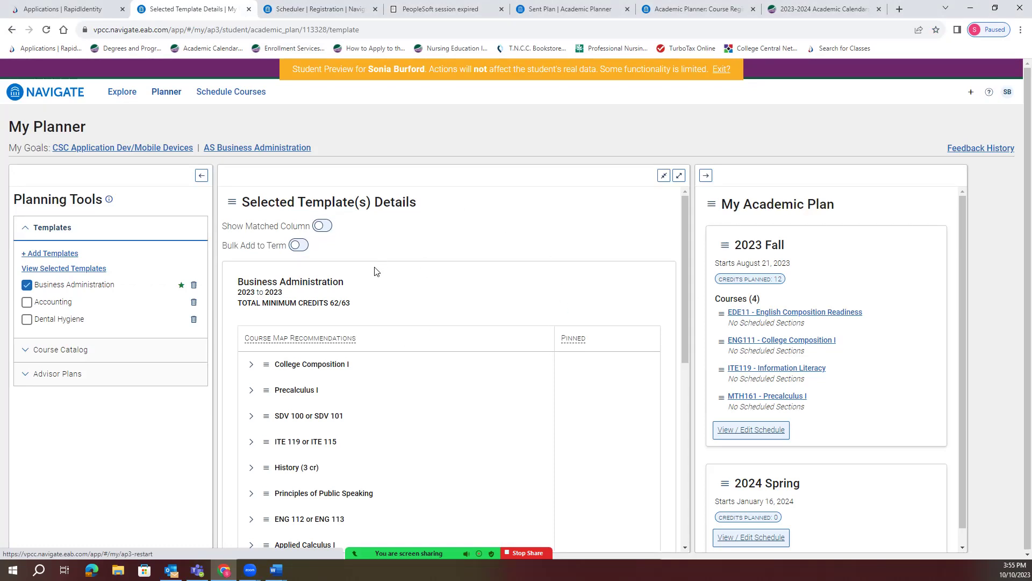
scroll(376, 270, "down", 1)
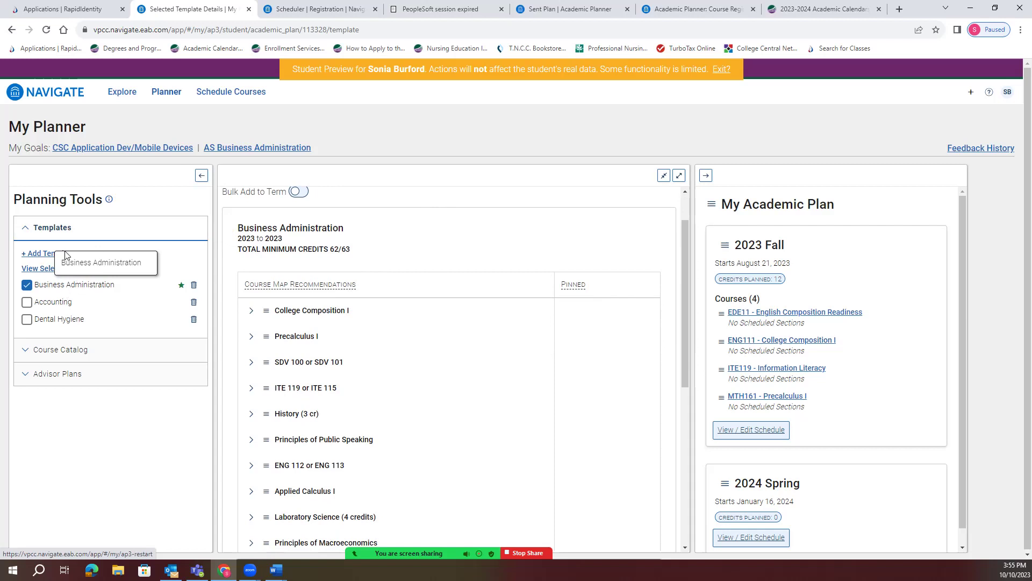
left_click(57, 376)
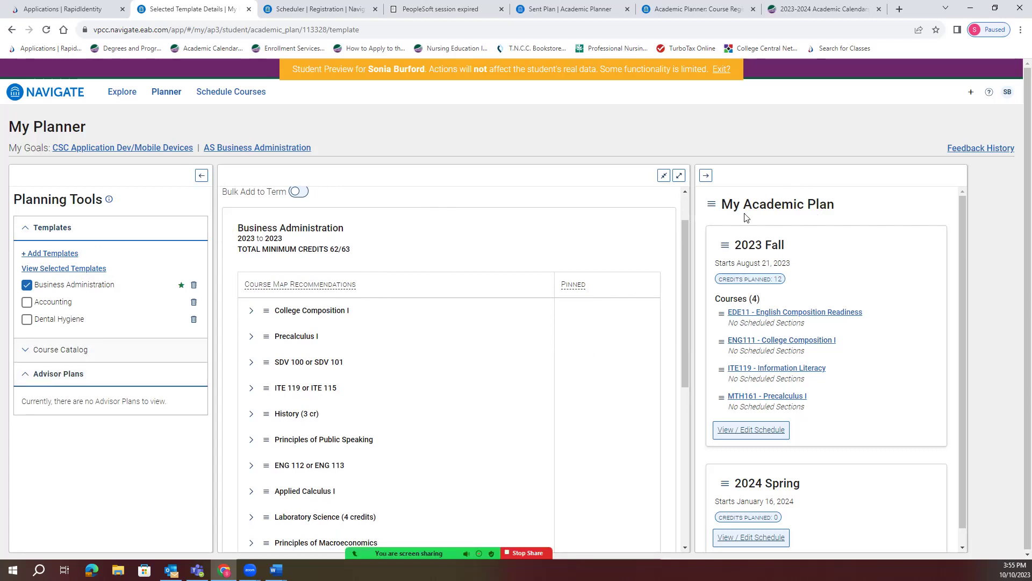
Step: Add a 2024 Summer term to My Academic Plan
left_click(713, 205)
mouse_move(745, 212)
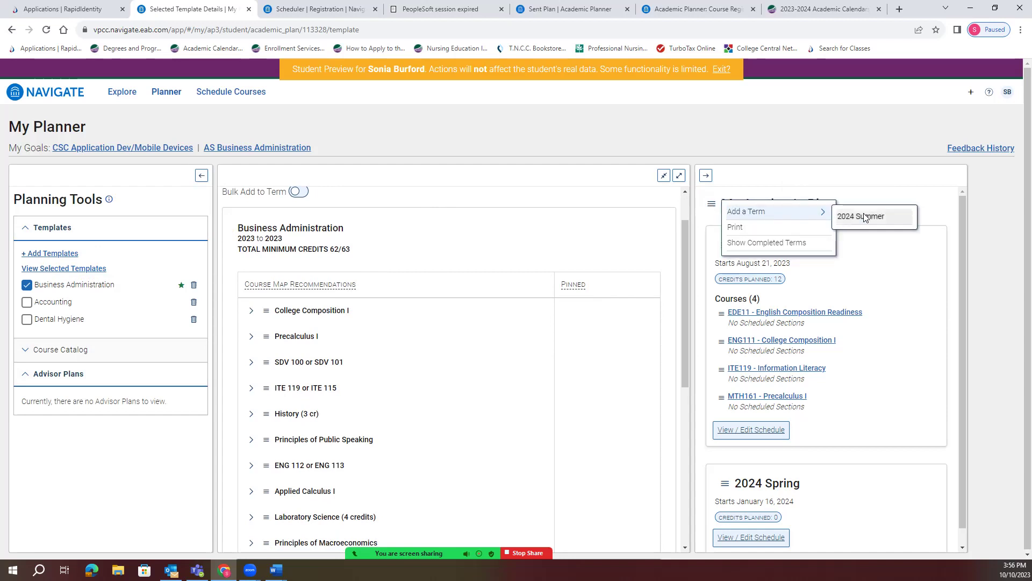
left_click(866, 218)
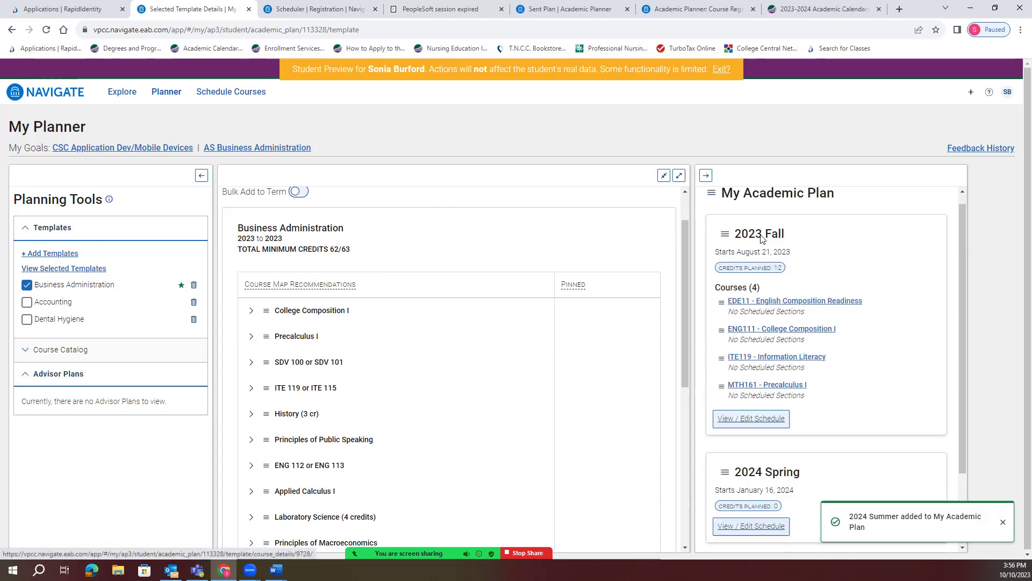
scroll(752, 241, "up", 1)
scroll(780, 272, "down", 2)
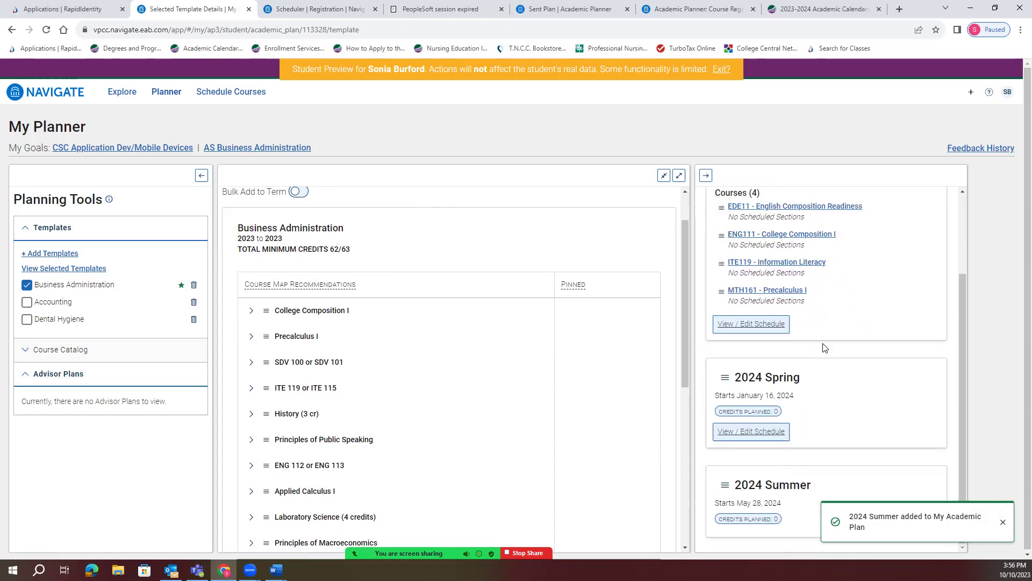
scroll(824, 348, "up", 2)
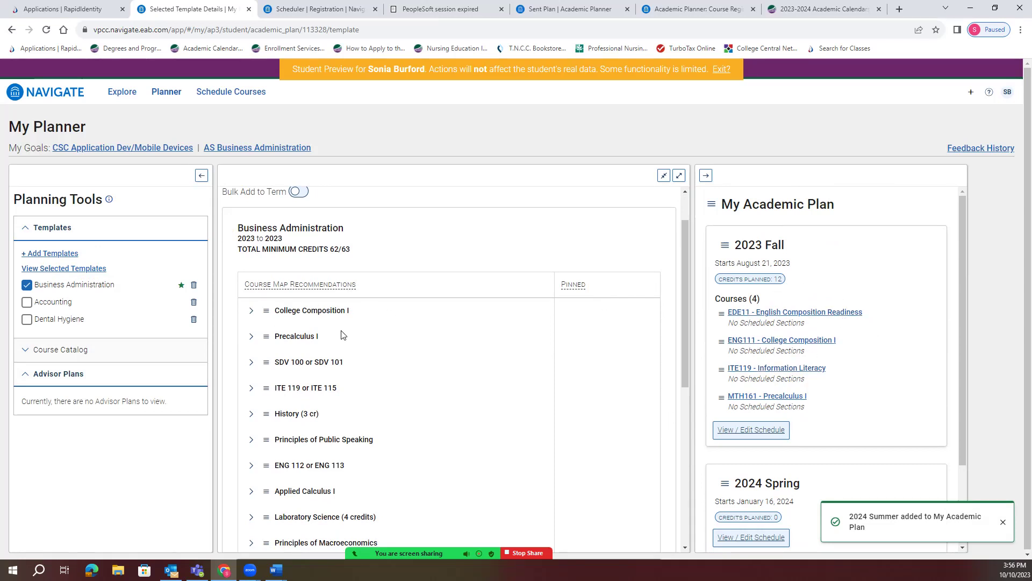
Step: Add ENG111 from the College Composition I group to the 2023 Fall term
left_click(252, 311)
left_click(266, 336)
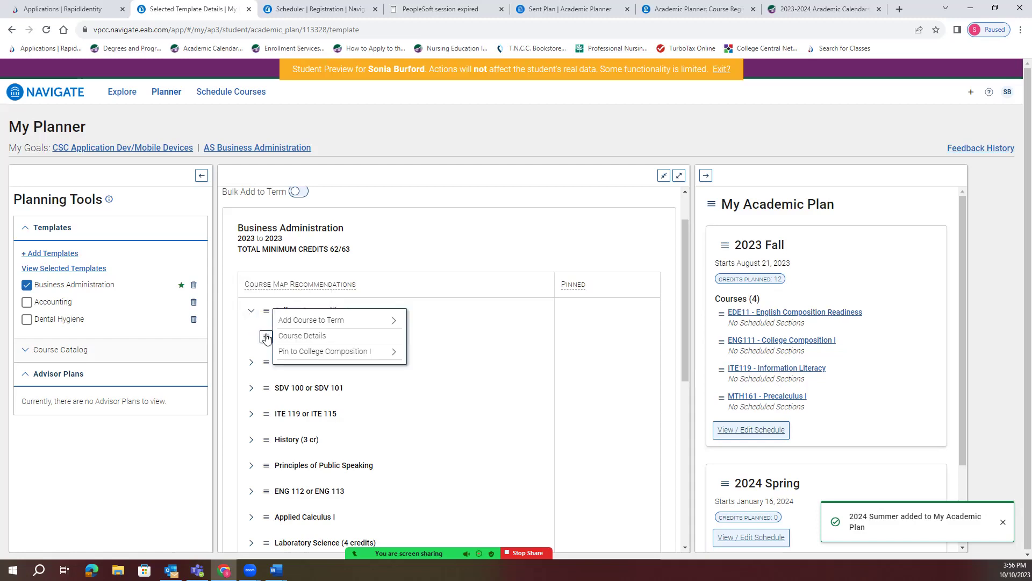
mouse_move(324, 323)
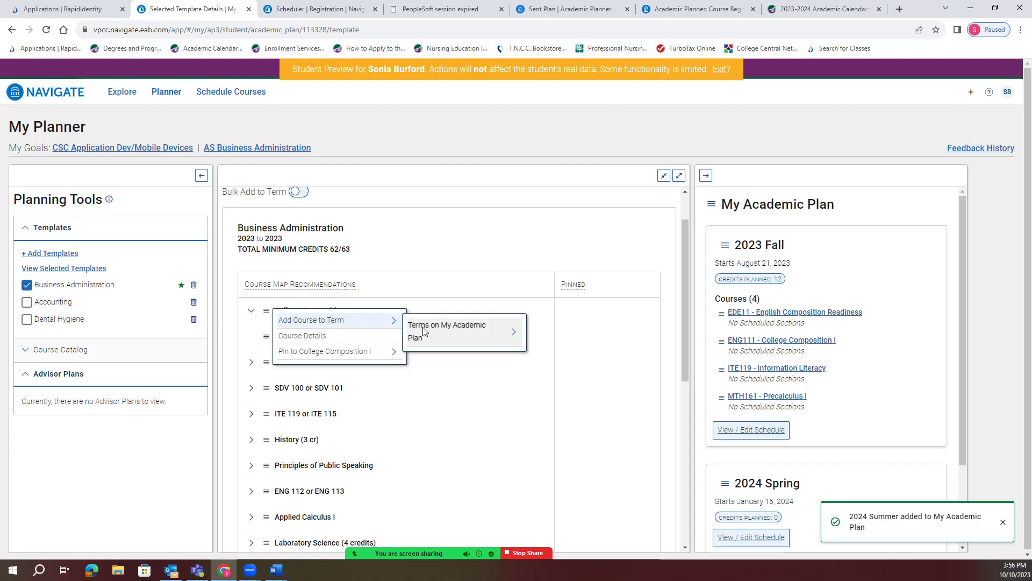
mouse_move(430, 331)
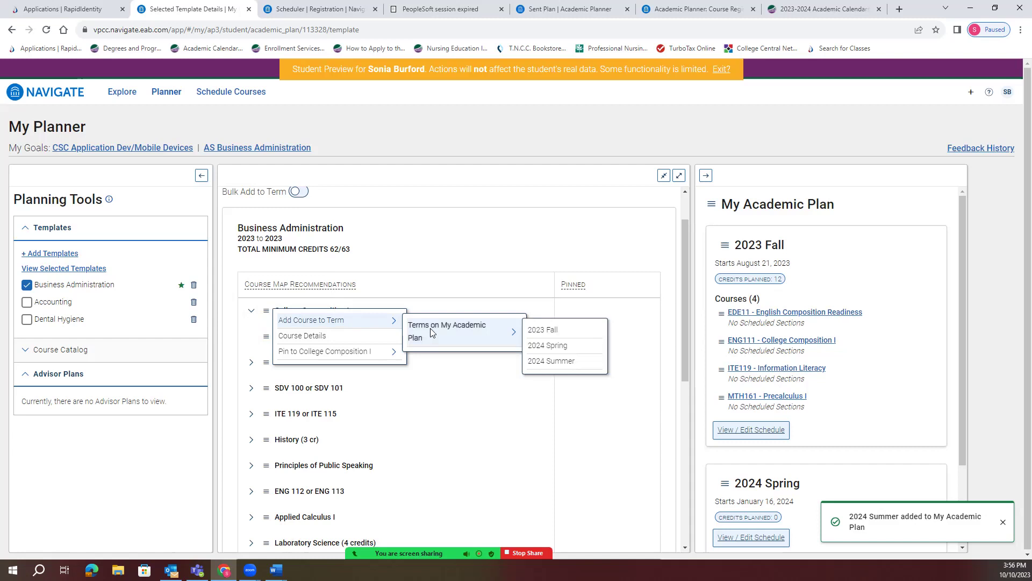
left_click(550, 332)
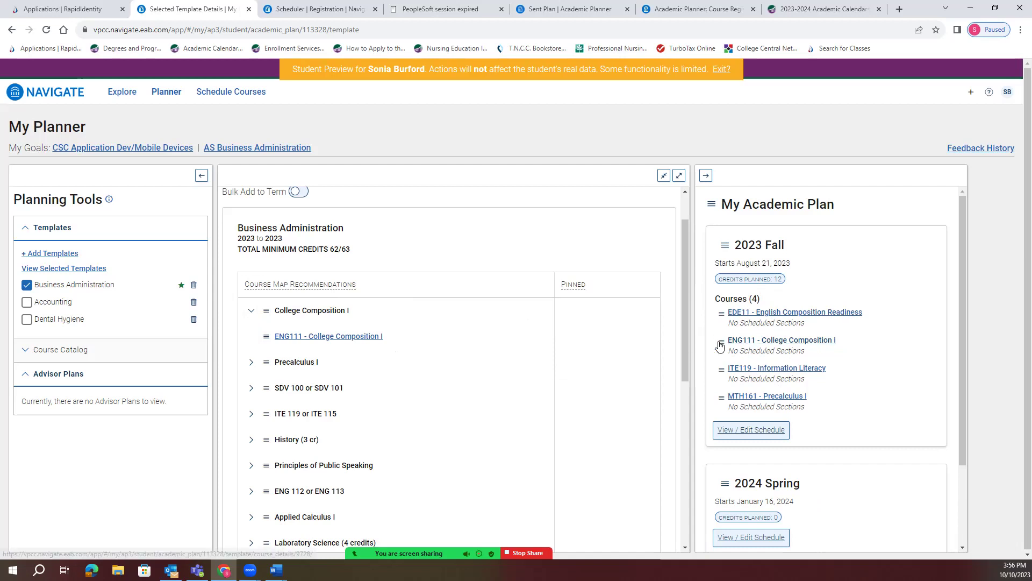
scroll(776, 445, "down", 2)
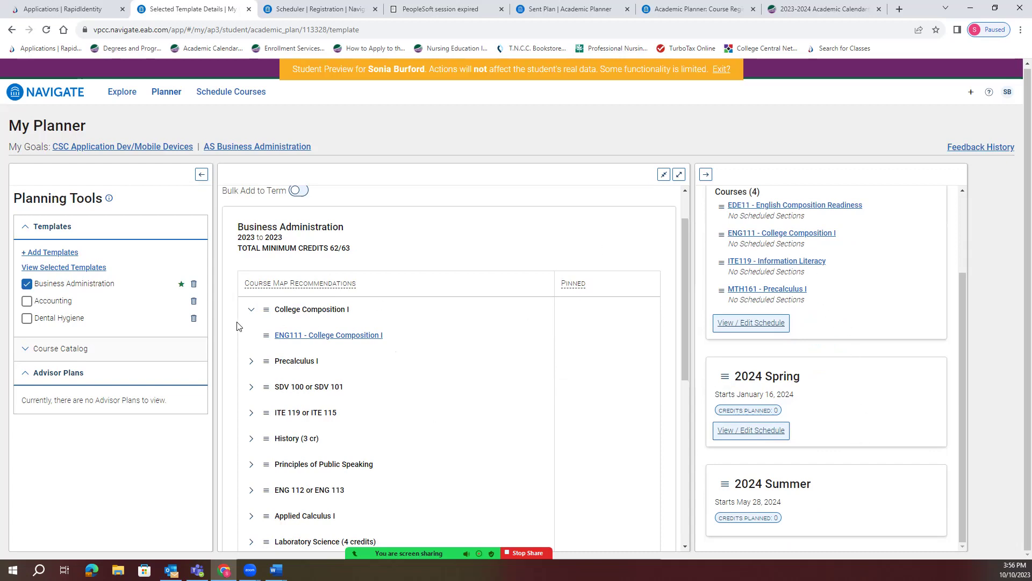
left_click(251, 311)
Step: Open the 2023 Fall schedule and place ENG111 section 43338-03H-1 on the calendar, Mon/Wed 2:00–3:15 pm
left_click(740, 325)
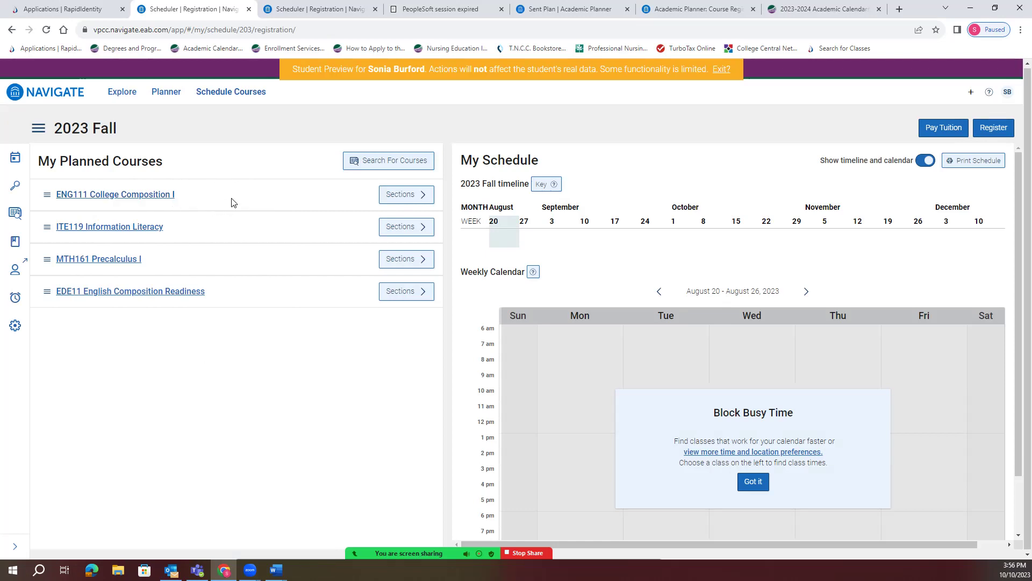
left_click(413, 201)
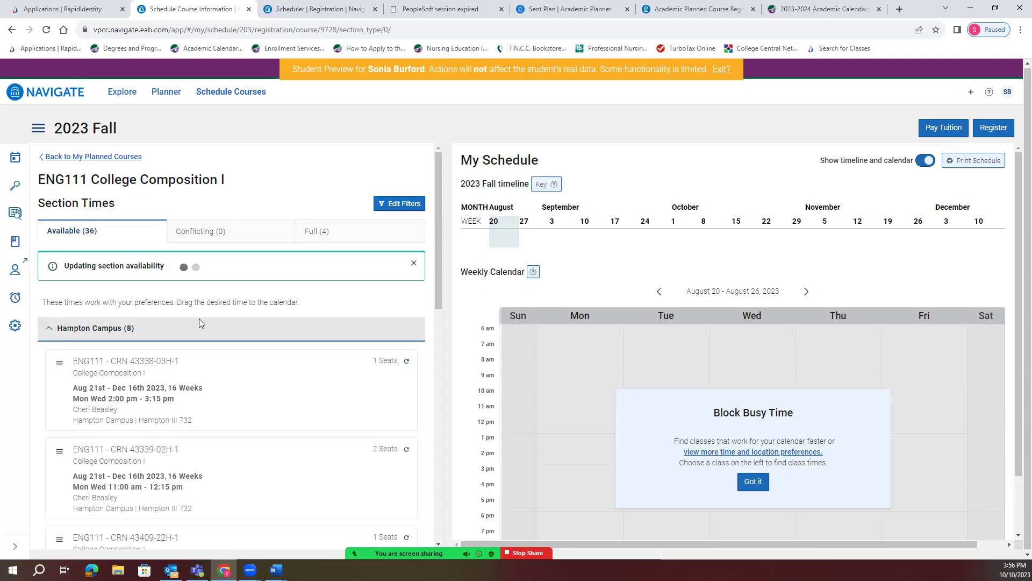
scroll(159, 320, "down", 1)
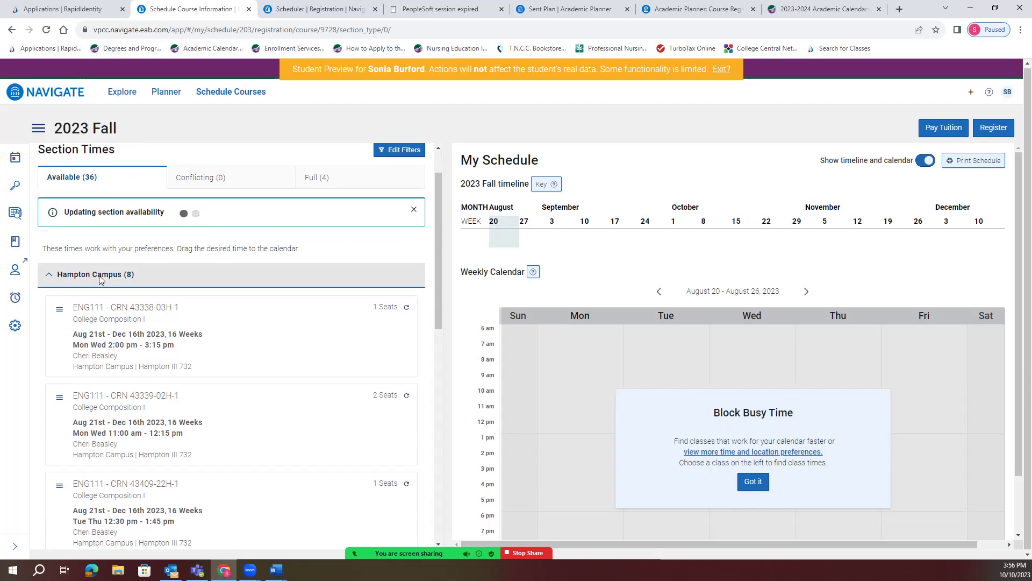
scroll(99, 277, "down", 2)
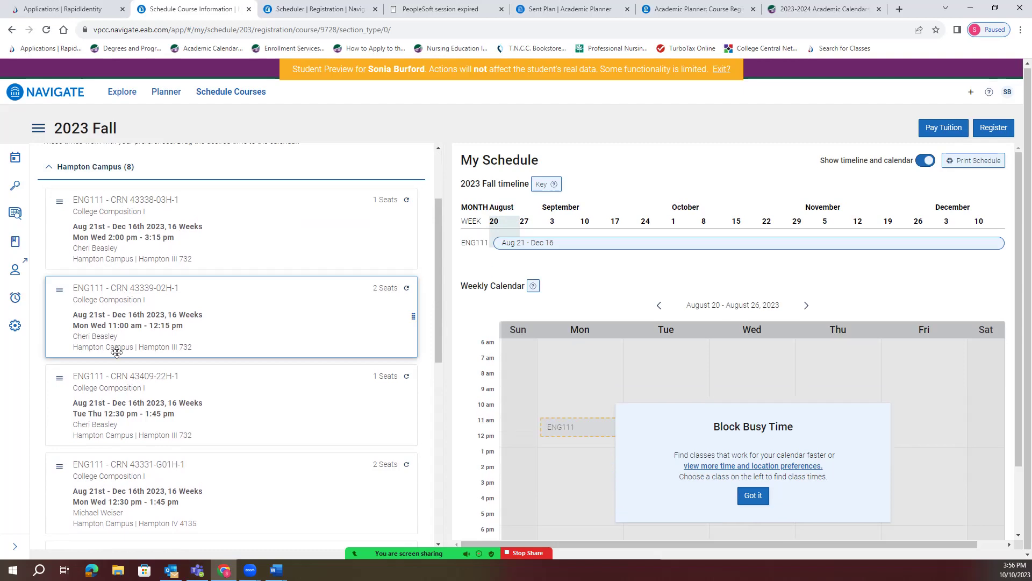
left_click_drag(246, 258, 700, 423)
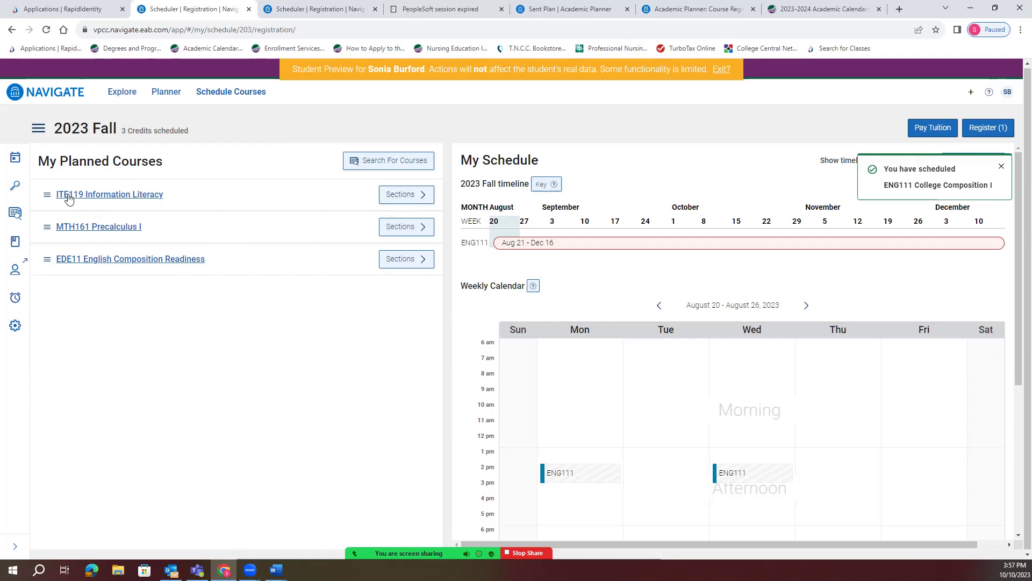
Step: Place online ITE119 section 43172-B01H-1 on the weekly calendar for Monday 11:00 am–12:15 pm
left_click(403, 196)
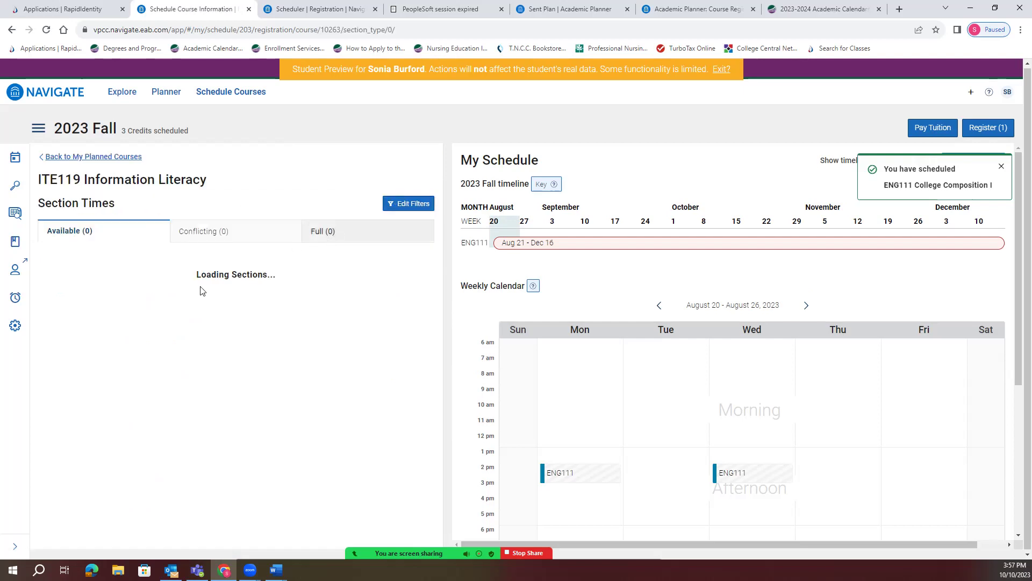
scroll(66, 277, "down", 1)
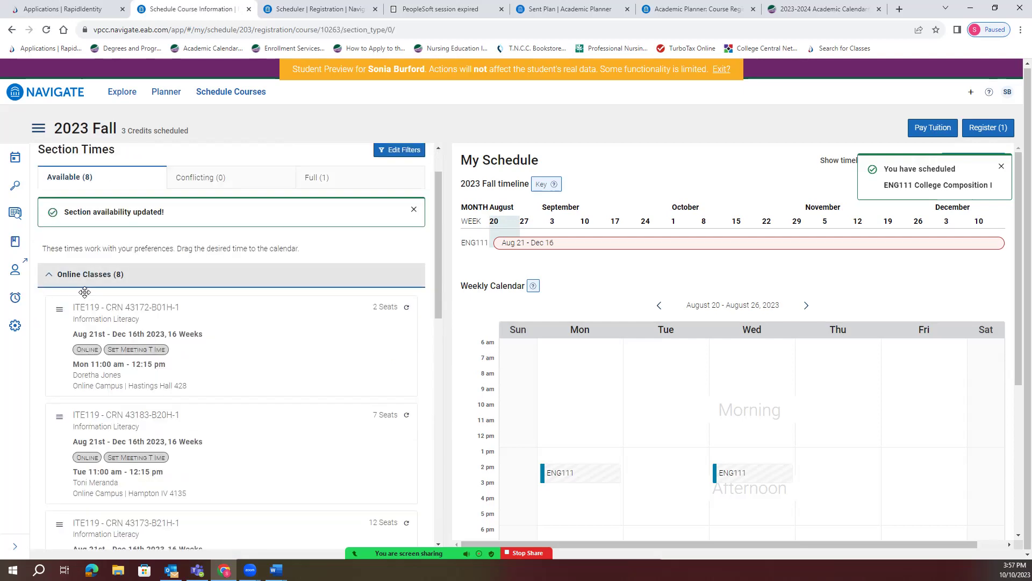
scroll(155, 311, "down", 3)
scroll(154, 310, "up", 2)
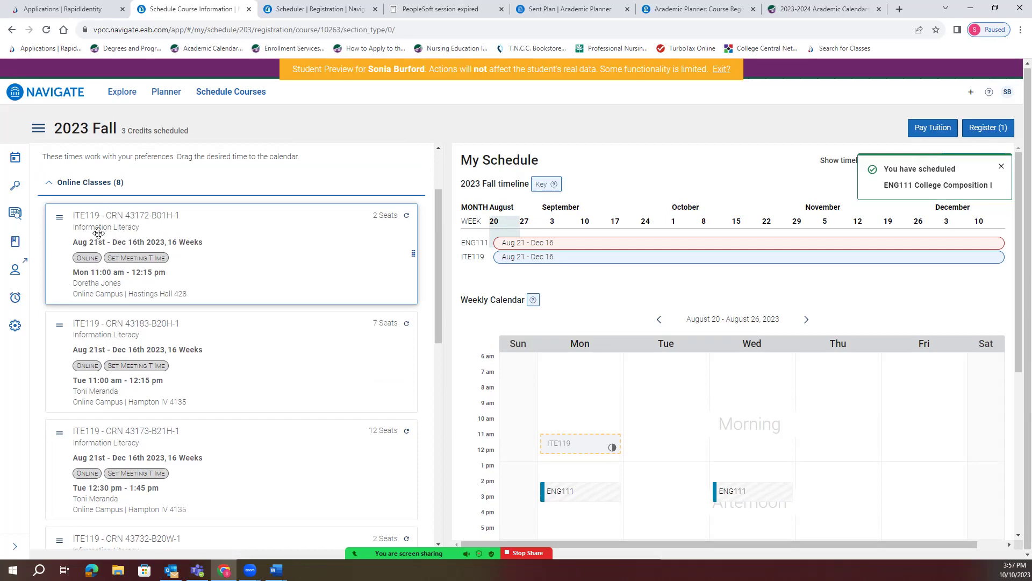
left_click_drag(108, 240, 608, 442)
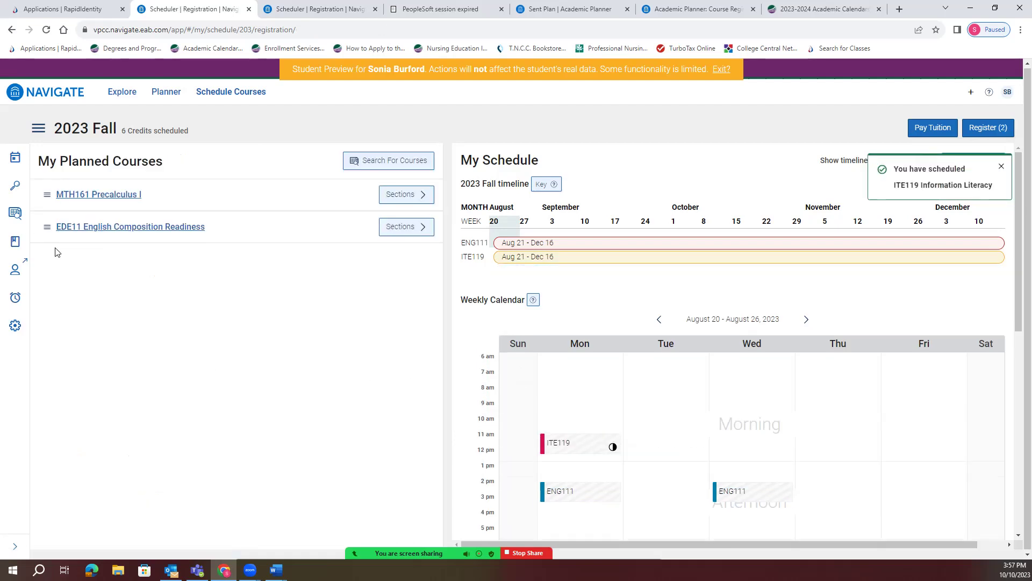
Step: Place Hampton Campus MTH161 section 43100-01H-1 on the calendar, Mon/Wed 8:00–9:15 am
left_click(391, 194)
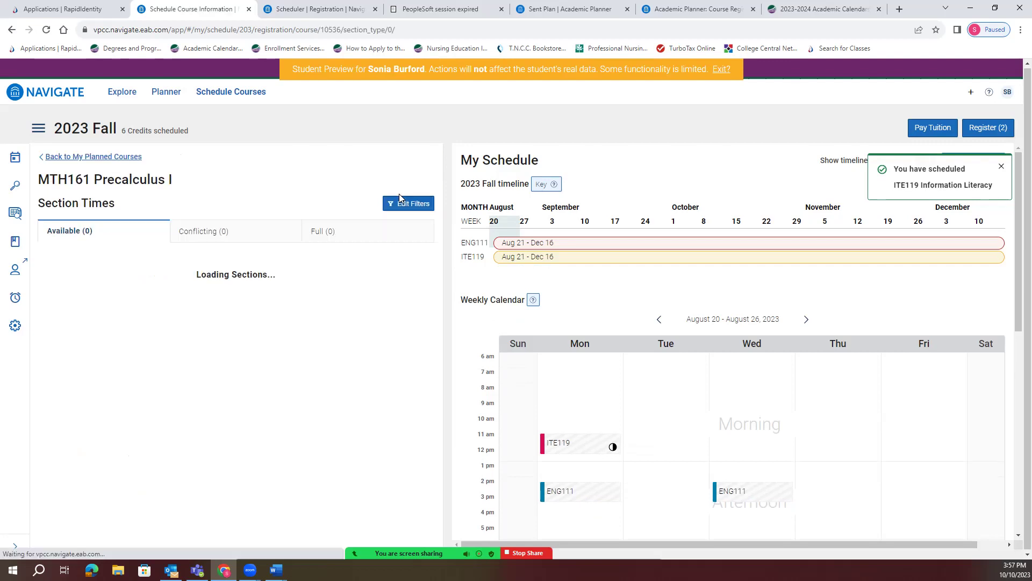
scroll(82, 285, "down", 1)
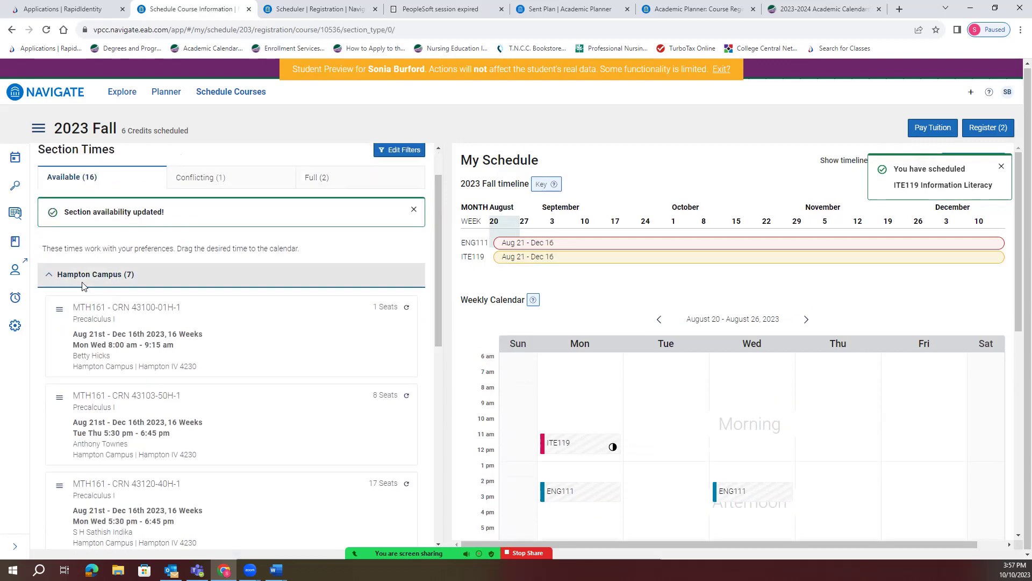
scroll(93, 276, "down", 2)
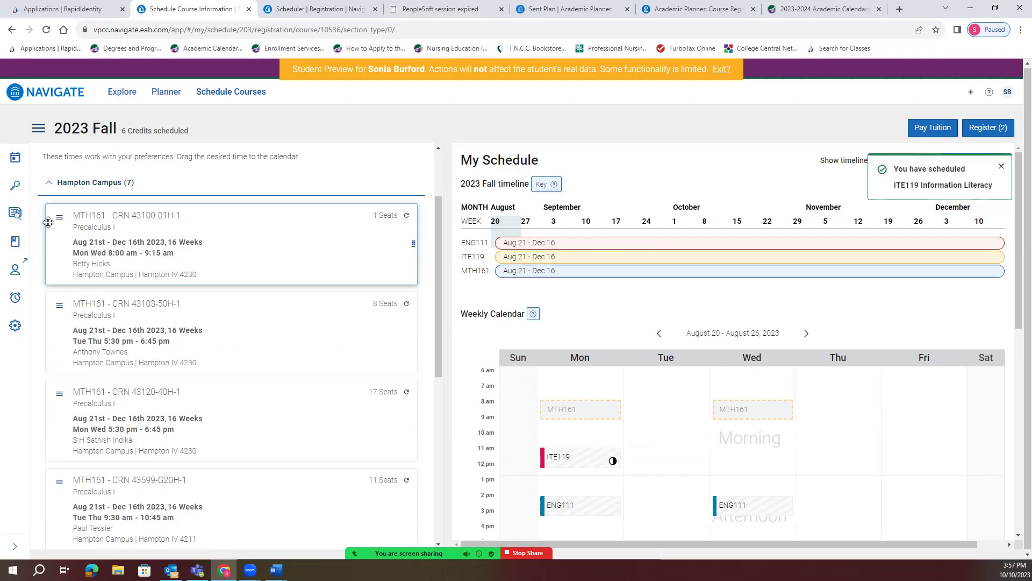
left_click(50, 182)
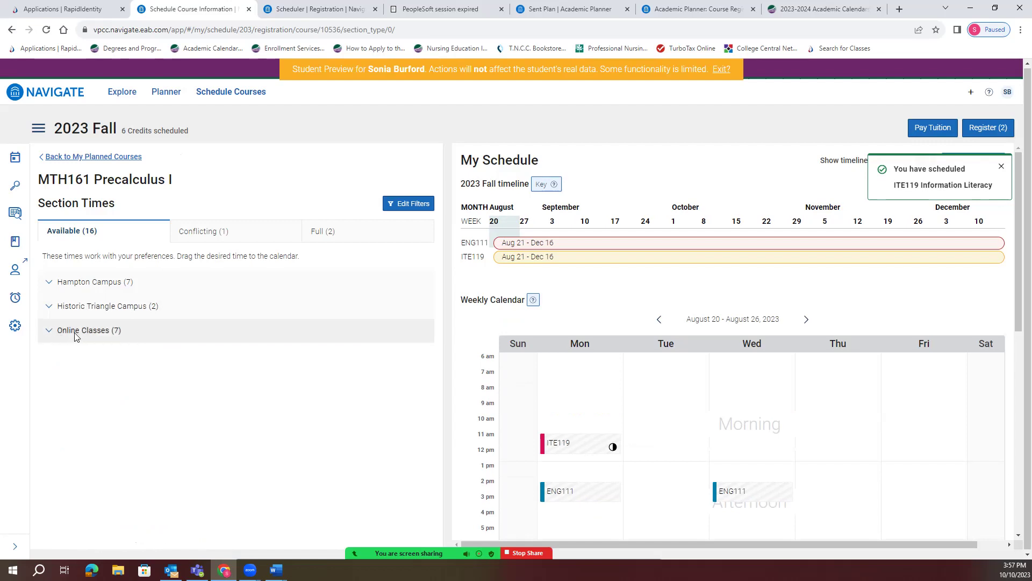
left_click(108, 285)
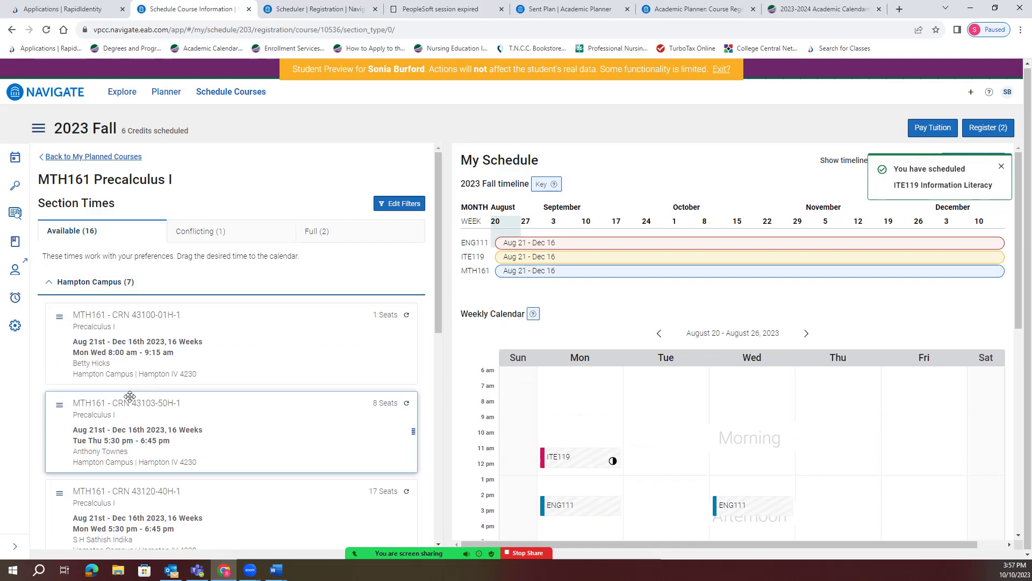
left_click_drag(115, 334, 621, 470)
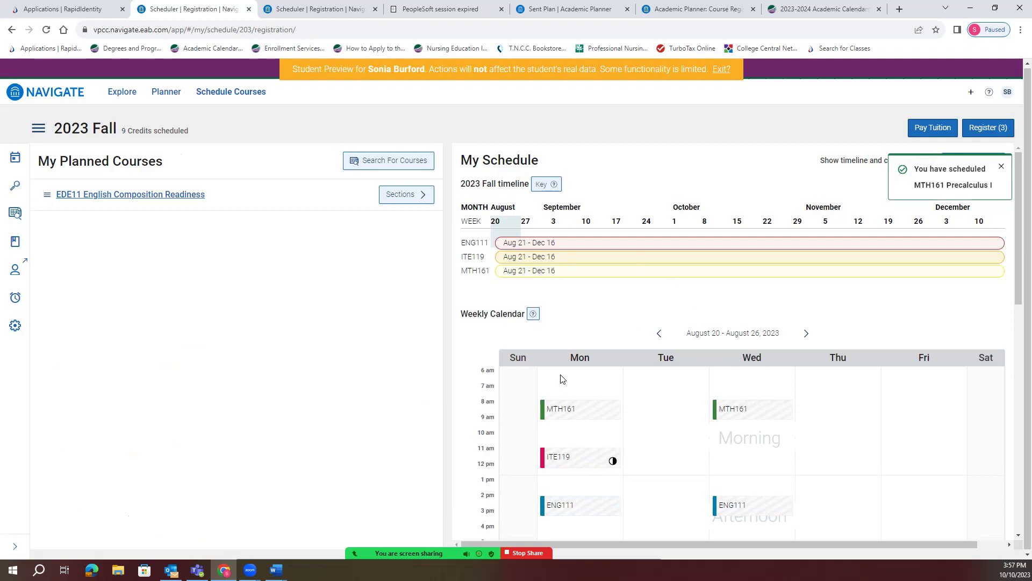
Step: Scroll to Scheduled Courses (Not Registered) listing ENG111, ITE119 and MTH161 at 9 credits
scroll(596, 337, "down", 2)
scroll(699, 341, "down", 1)
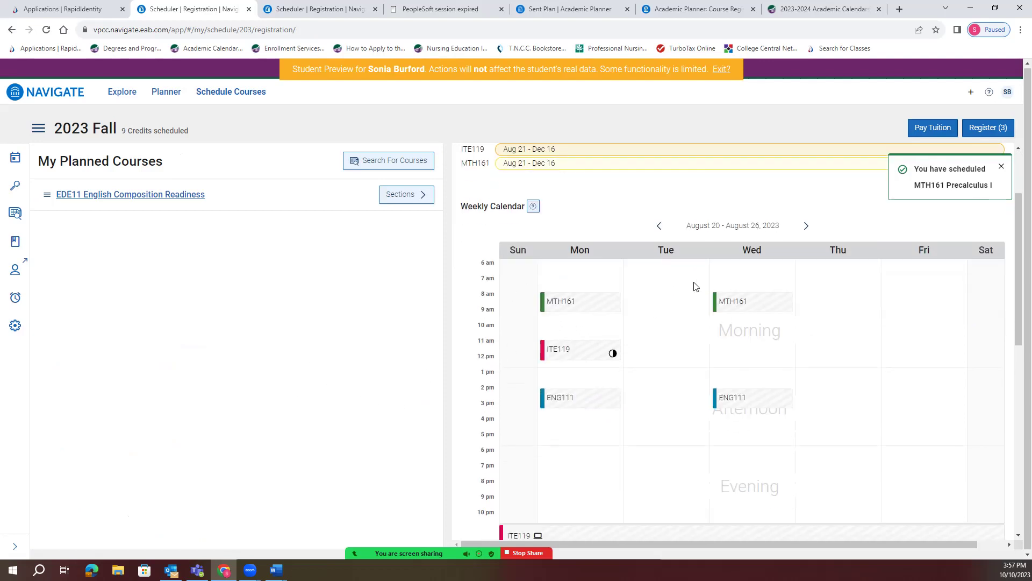
scroll(643, 359, "down", 7)
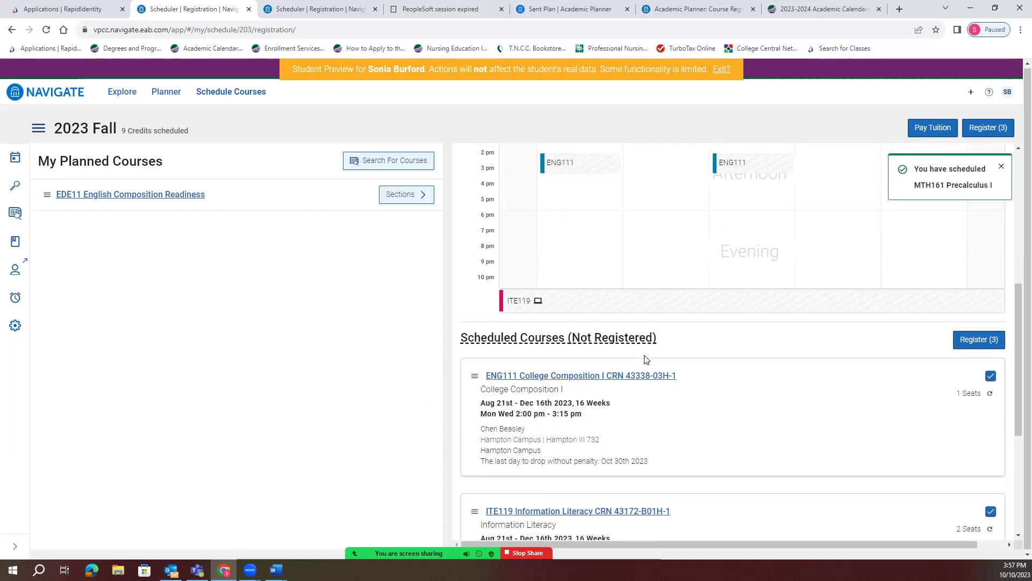
mouse_move(465, 196)
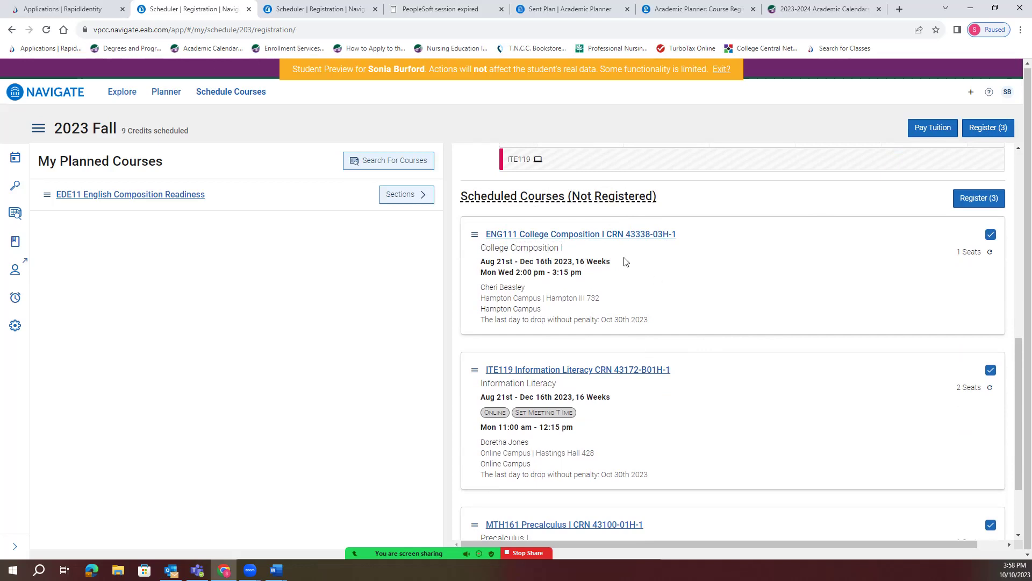
scroll(625, 262, "down", 1)
scroll(574, 239, "up", 1)
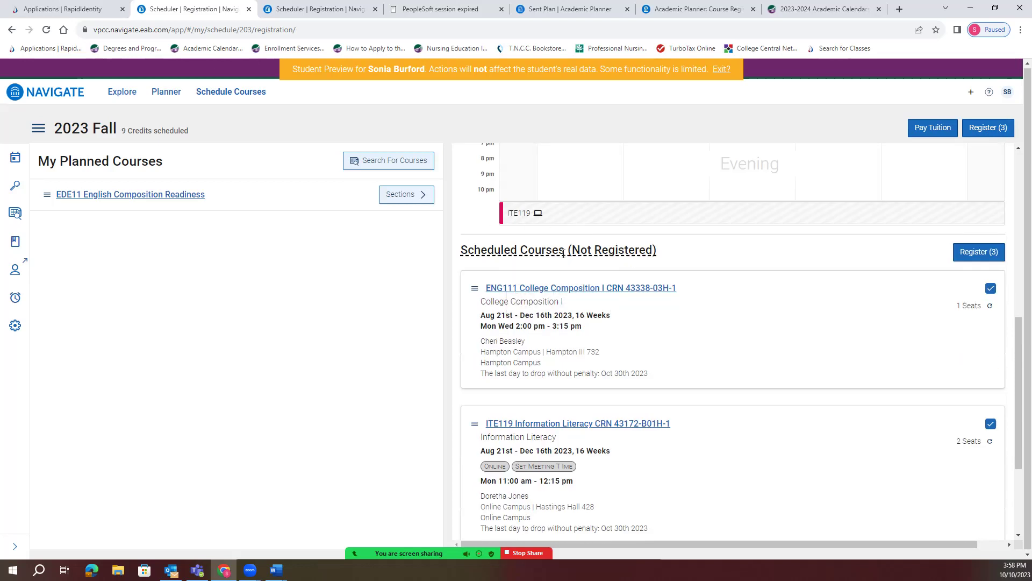